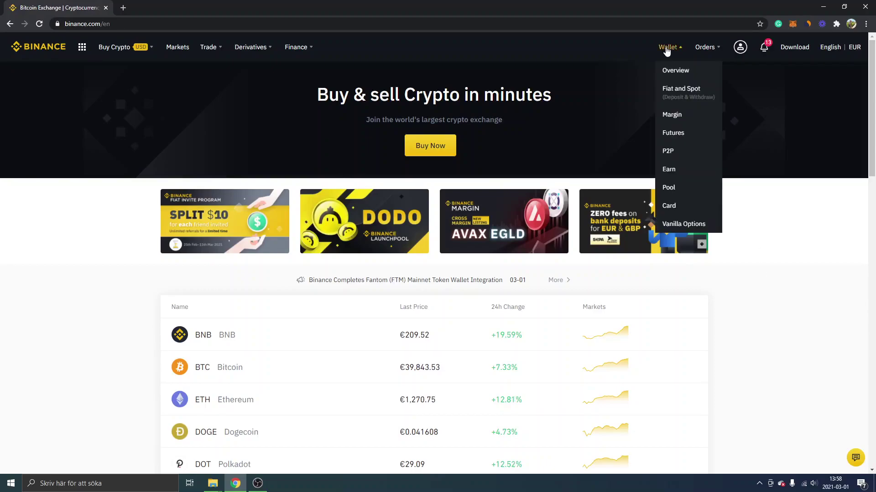
# - Open the ETH withdrawal form from the Fiat and Spot wallet, with MetaMask open alongside
pyautogui.click(671, 90)
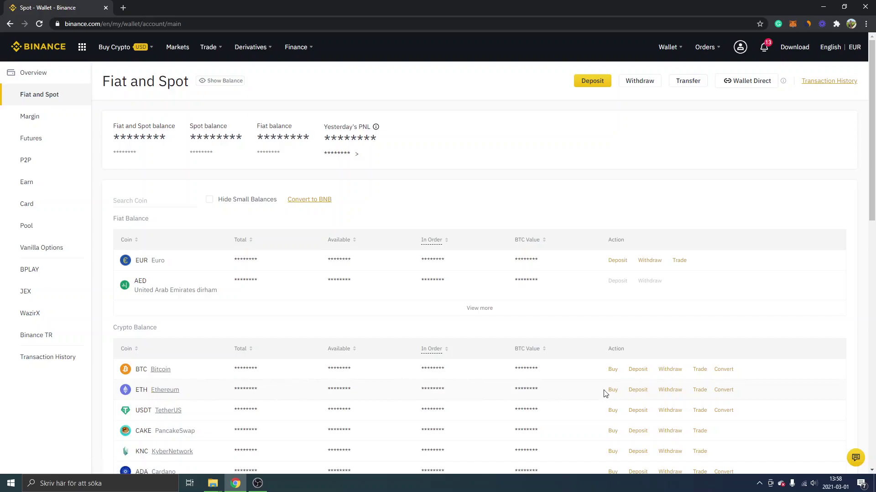
pyautogui.click(670, 391)
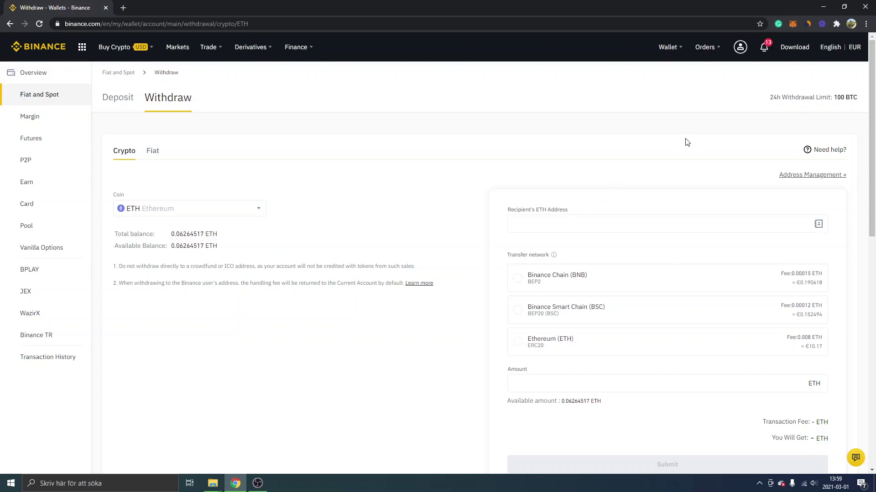
pyautogui.click(792, 24)
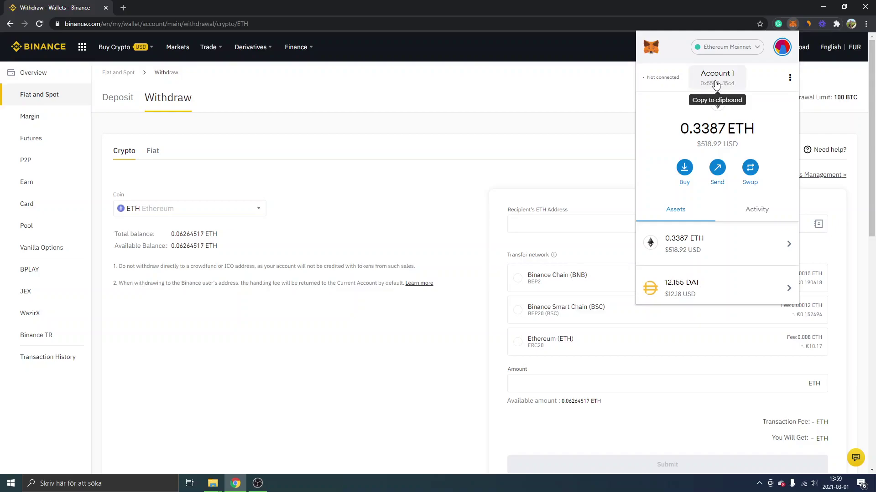
# - Copy the MetaMask Account 1 address and close the wallet popup
pyautogui.click(717, 82)
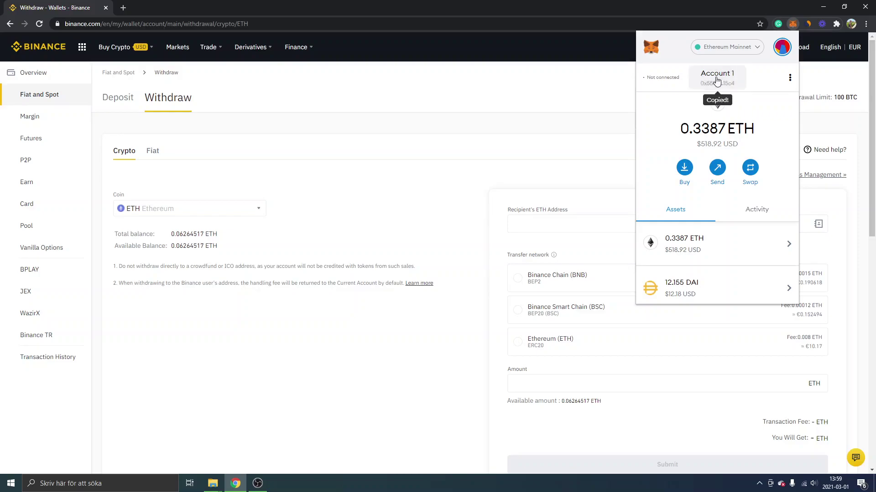
pyautogui.click(573, 129)
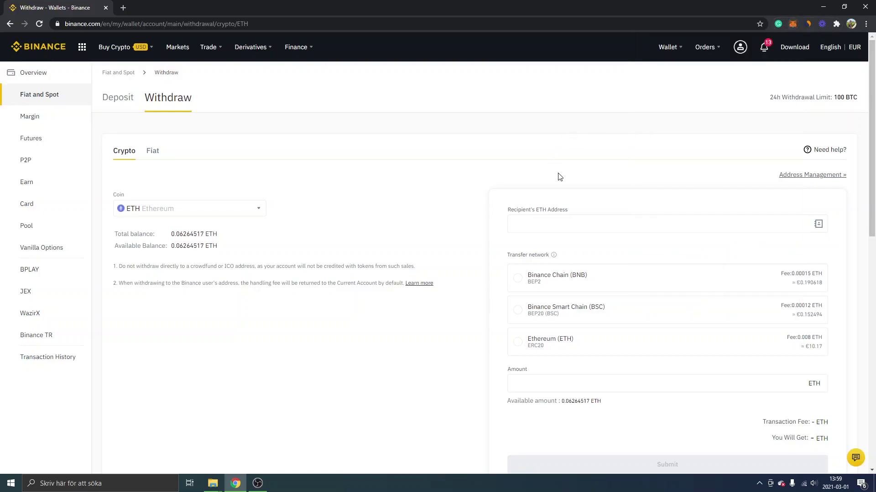
# - Paste the MetaMask address as the recipient and choose the Ethereum (ERC20) network
pyautogui.click(537, 229)
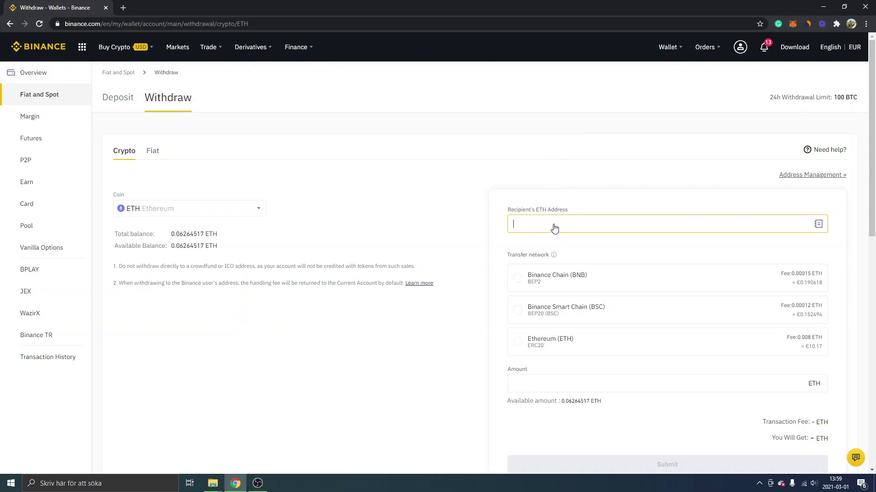
pyautogui.hotkey('ctrl', 'v')
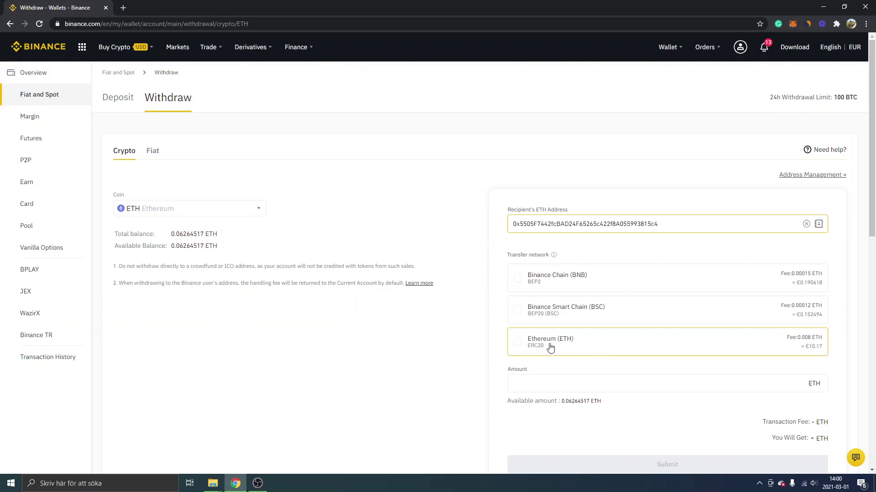
pyautogui.click(520, 347)
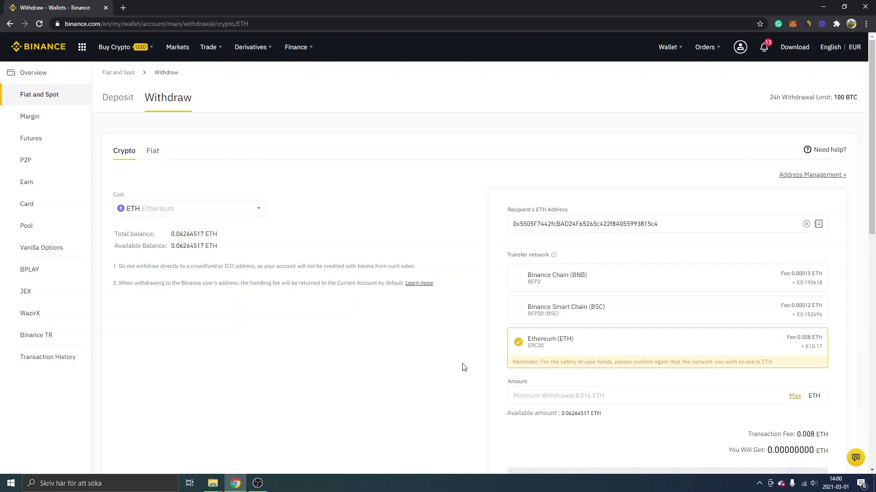
pyautogui.scroll(-1, 472, 366)
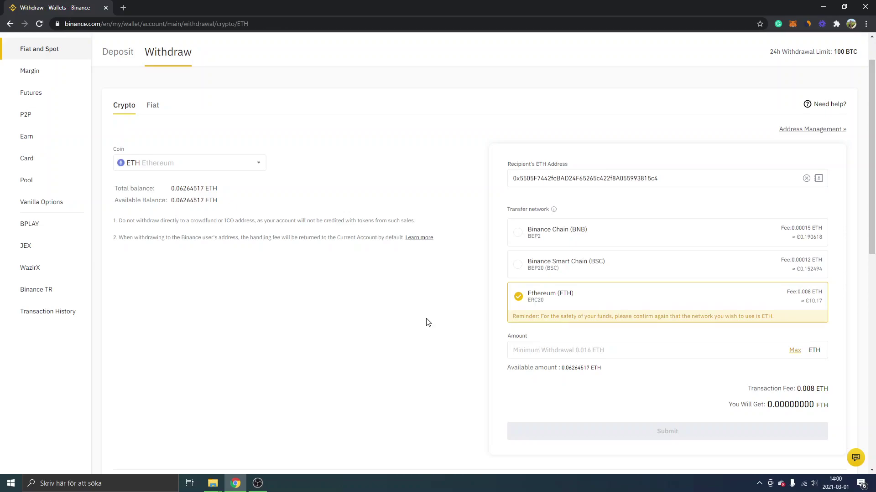
# - Withdraw the maximum ETH, confirm the 0.008 fee and 0.05464517 received, then submit
pyautogui.click(551, 350)
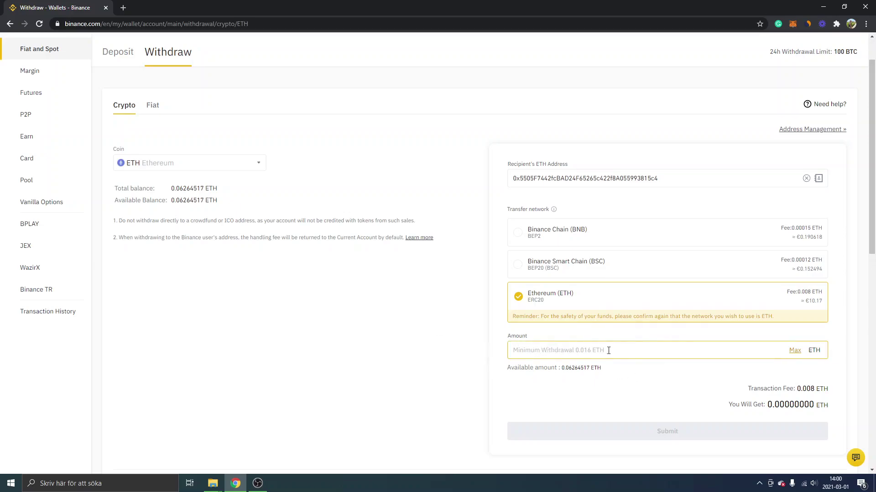
pyautogui.click(794, 350)
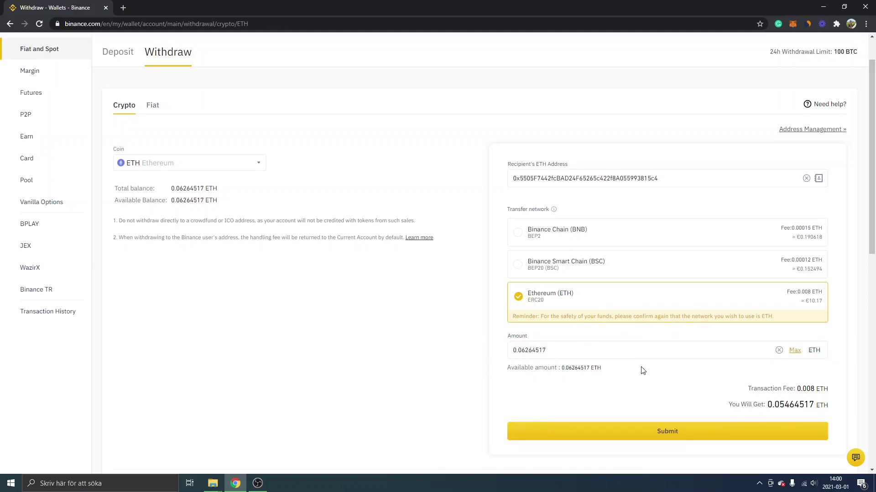
pyautogui.moveTo(750, 391); pyautogui.dragTo(838, 393)
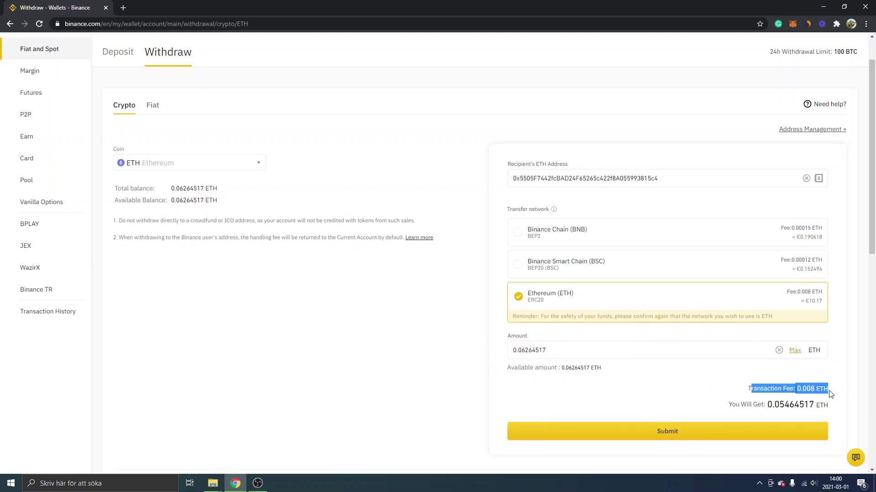
pyautogui.click(723, 419)
pyautogui.moveTo(728, 404); pyautogui.dragTo(839, 405)
pyautogui.click(839, 404)
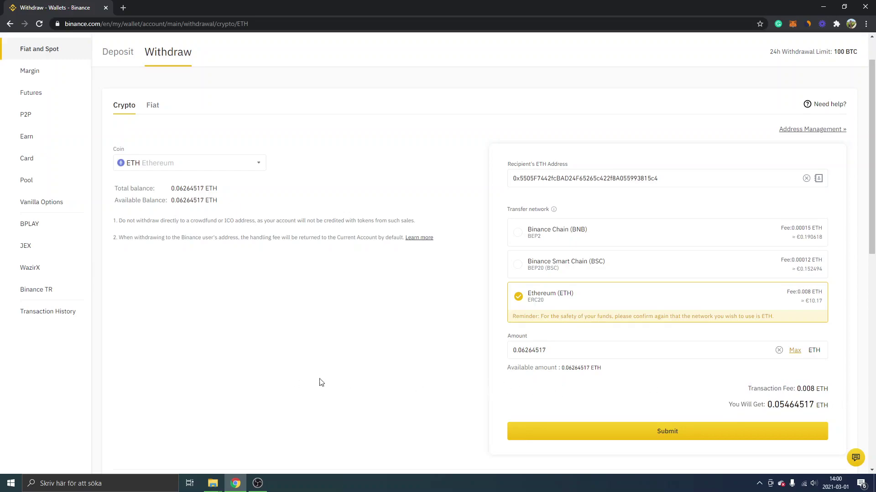
pyautogui.click(648, 432)
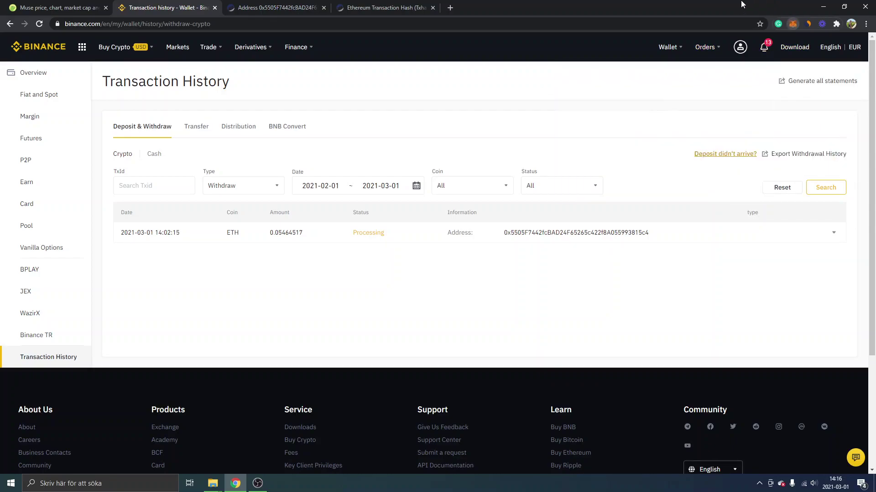
# - Open MetaMask to check Account 1 now holds 0.3934 ETH and 12.155 DAI
pyautogui.hotkey('alt', 'shift', 'm')
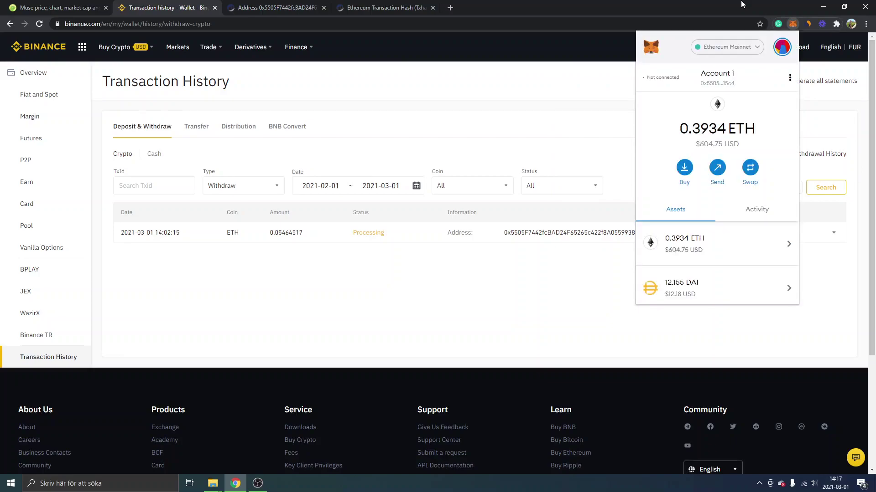